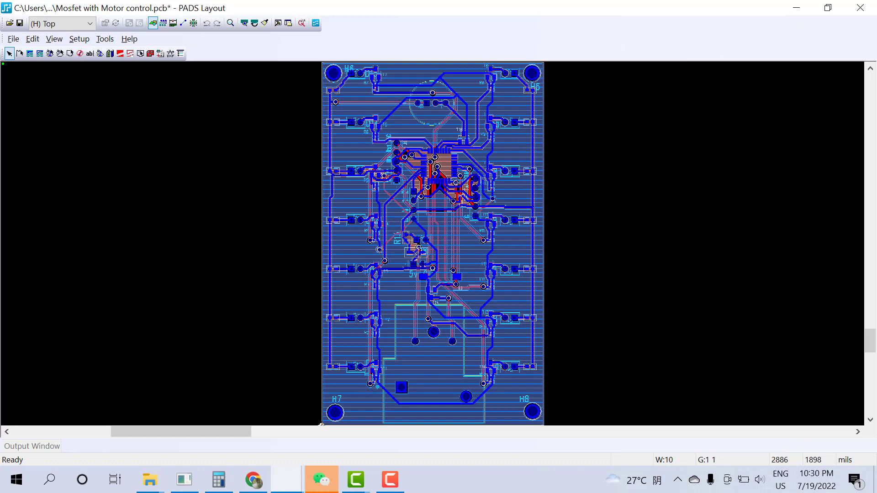
- Hide the copper pour with 'po', fit the whole board in view, then restore the pour fill
type("po")
key("Return")
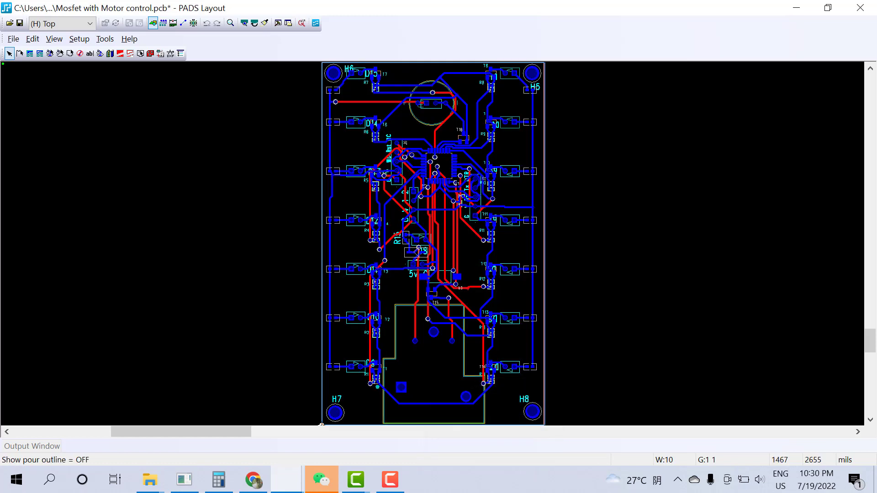
scroll(454, 183, "up", 3)
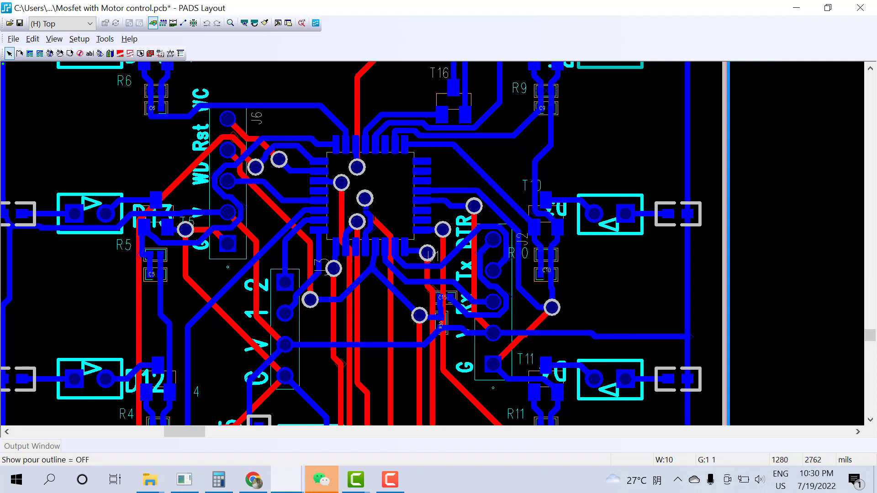
scroll(401, 254, "down", 3)
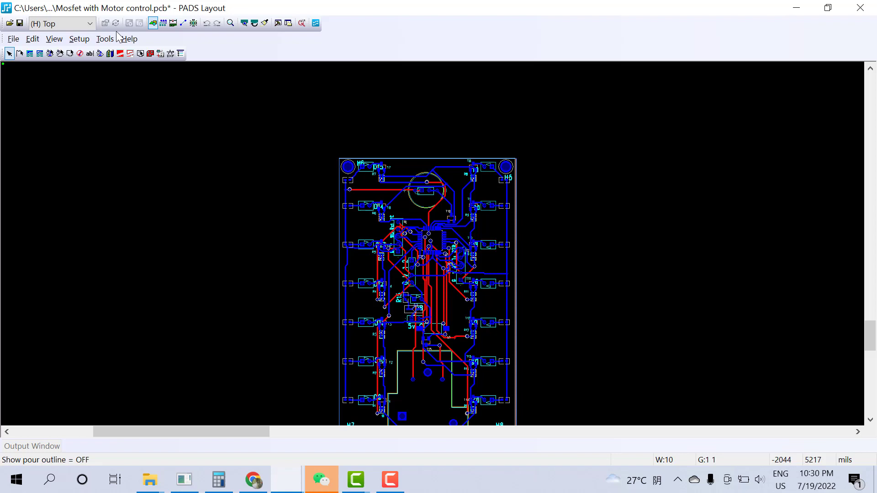
left_click(54, 39)
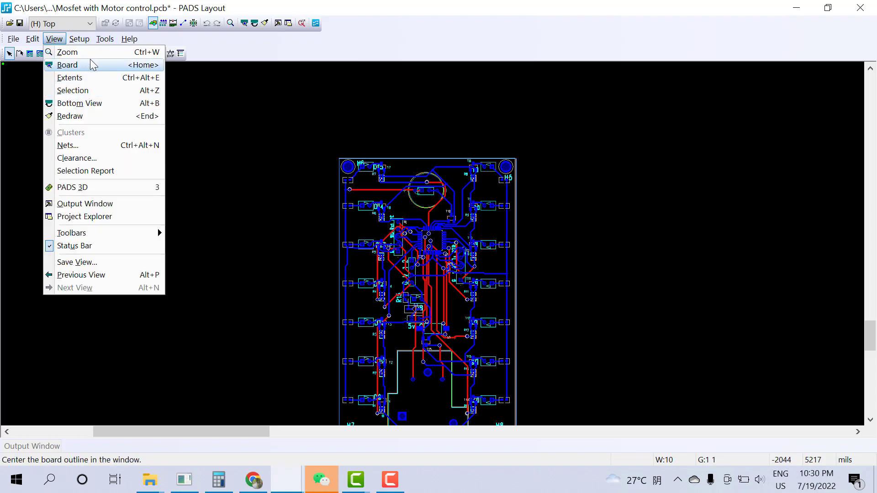
left_click(89, 77)
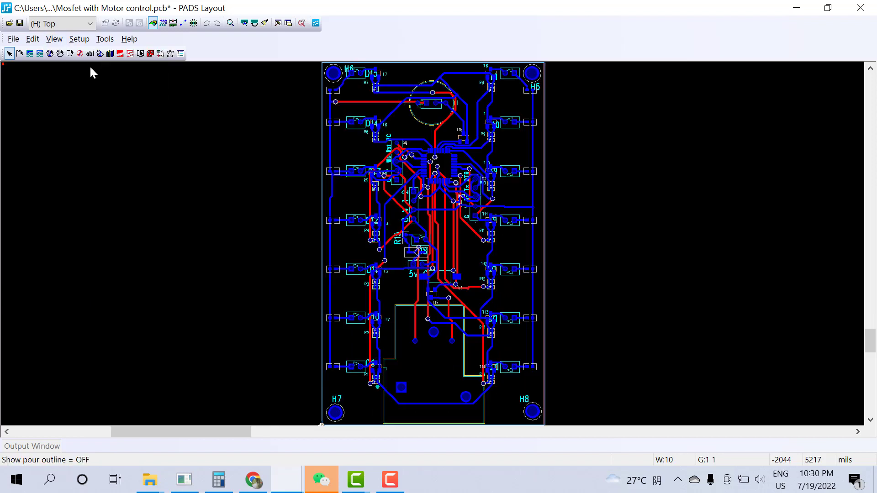
type("po")
key("Return")
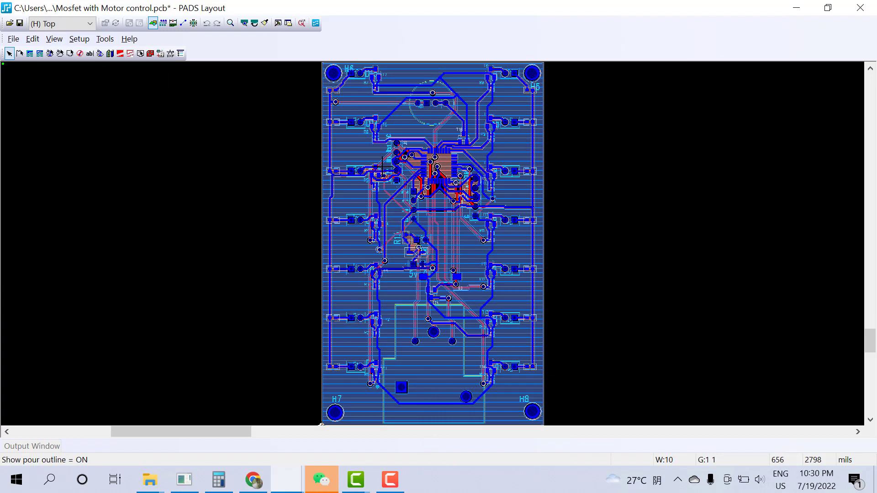
- In File > CAM, delete the eleven listed CAM documents, then Drill Driang.pho
left_click(13, 39)
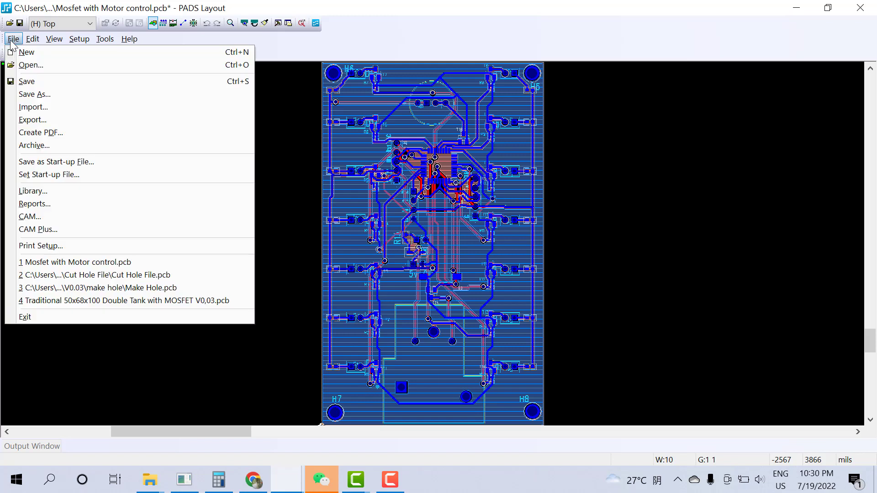
left_click(60, 215)
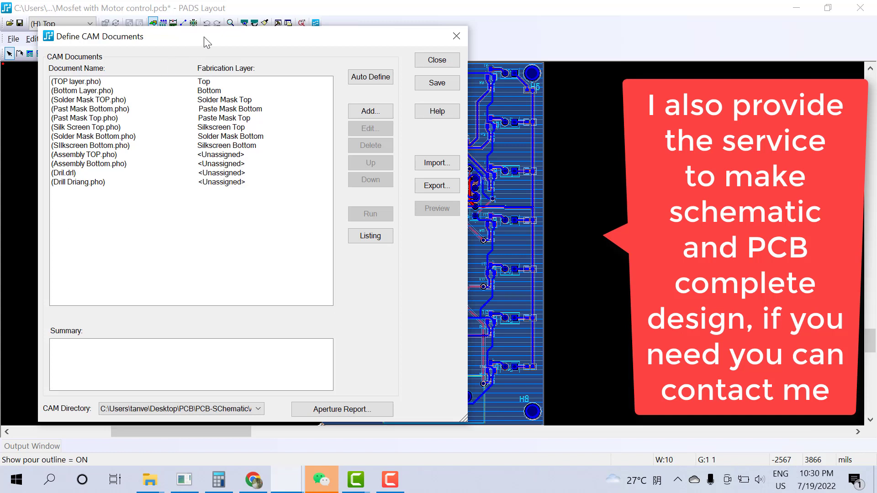
left_click_drag(204, 39, 350, 72)
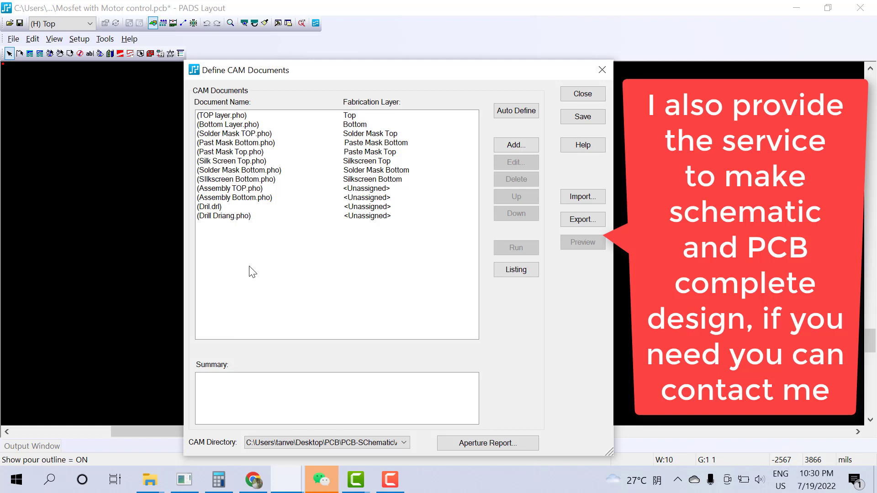
left_click_drag(245, 254, 227, 118)
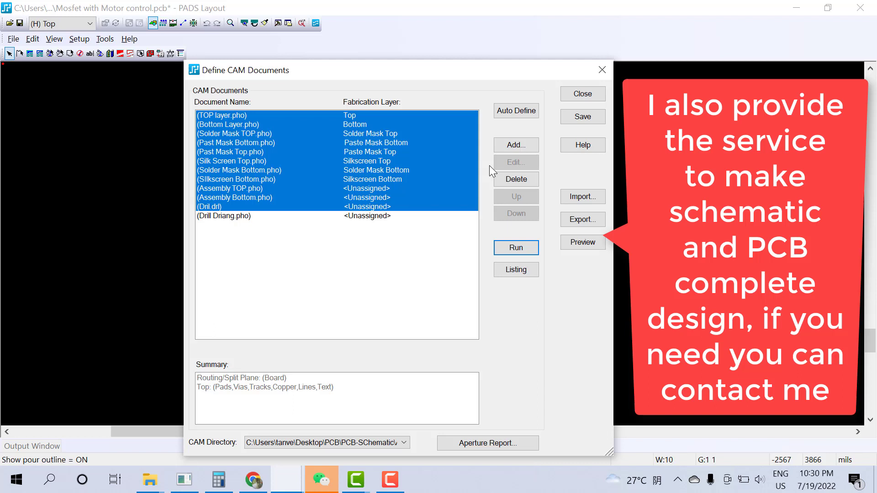
left_click(516, 179)
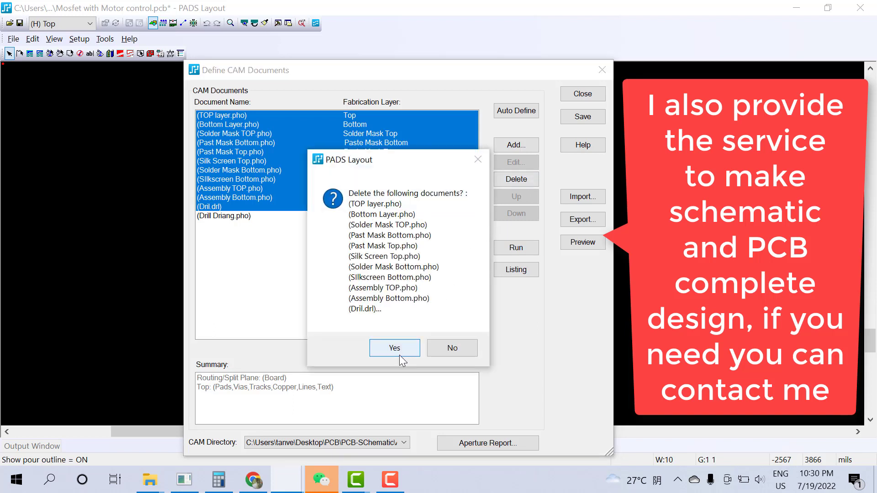
left_click(400, 361)
left_click(240, 117)
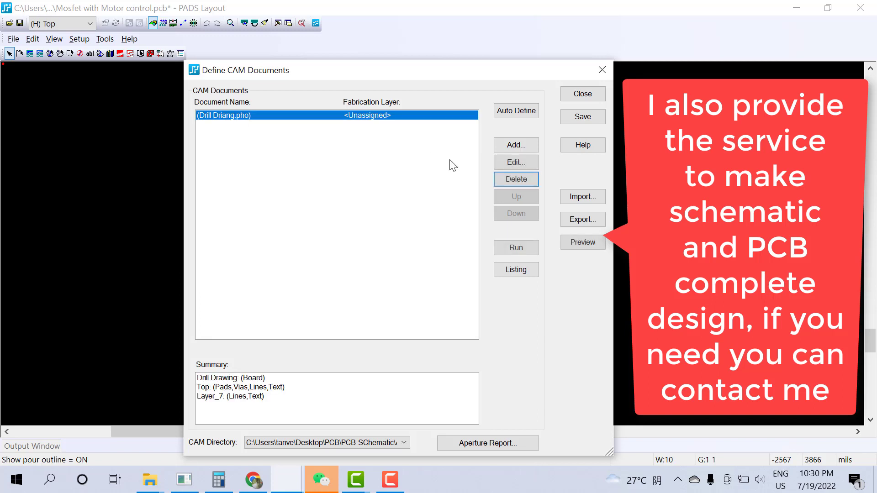
left_click(514, 178)
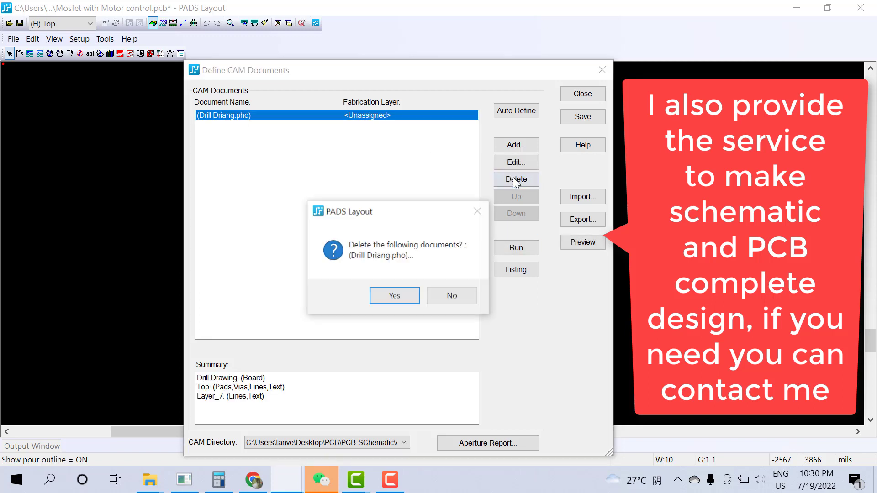
left_click(396, 297)
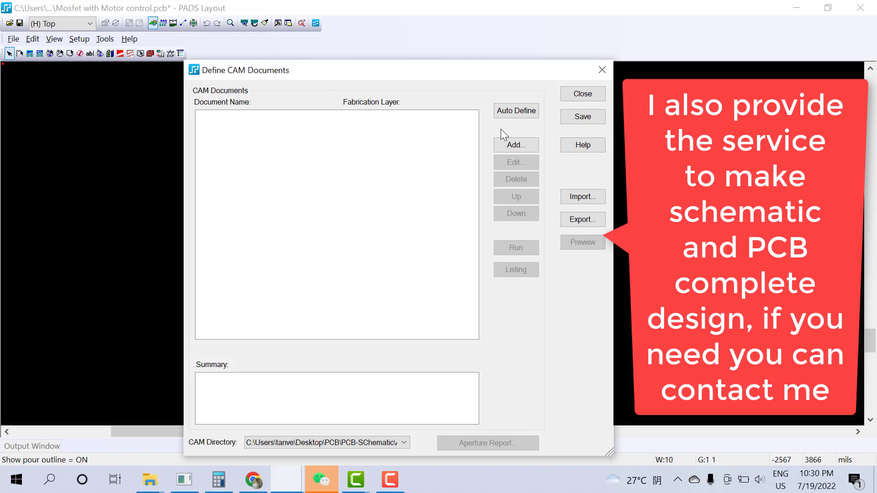
- Auto-generate the standard CAM documents and rename art001 to TOP with output file TOP.pho
left_click(511, 114)
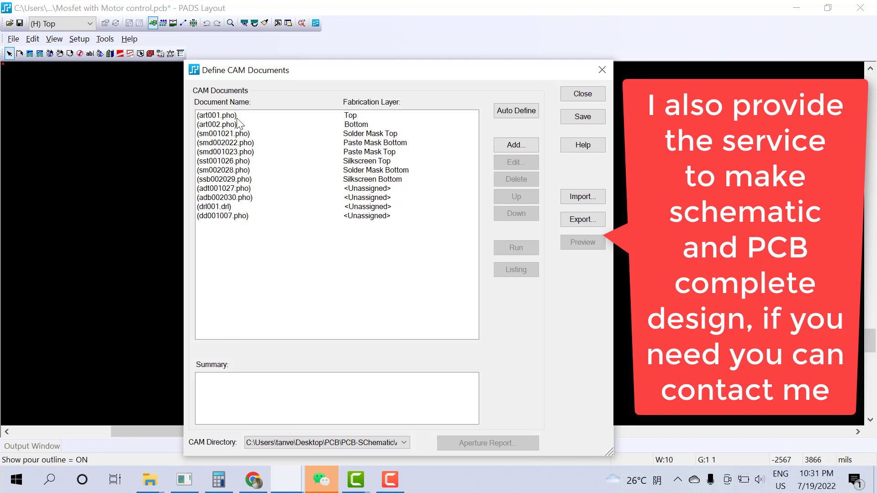
double_click(237, 117)
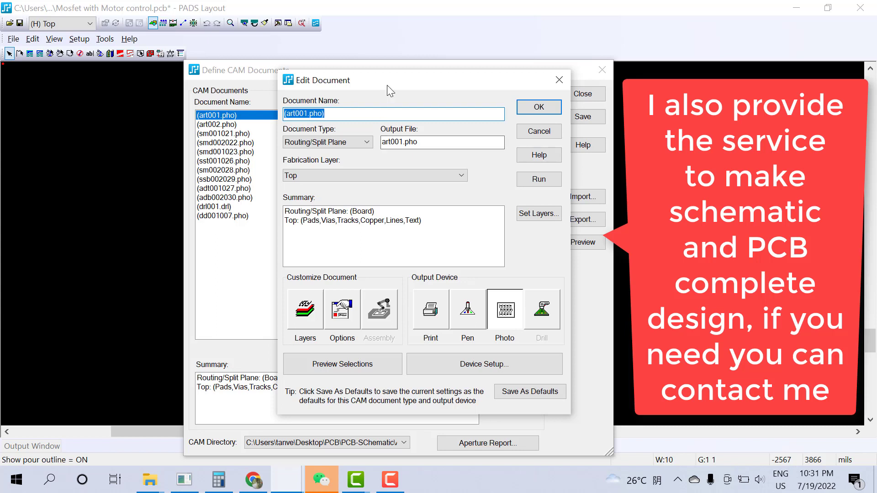
left_click_drag(388, 85, 538, 98)
left_click(495, 123)
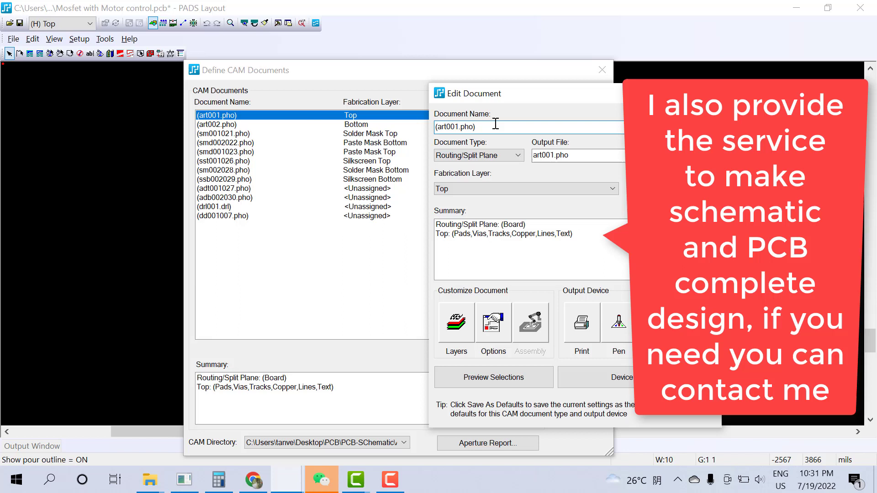
key("BackSpace")
key("BackSpace")
key("BackSpace")
key("BackSpace")
key("BackSpace")
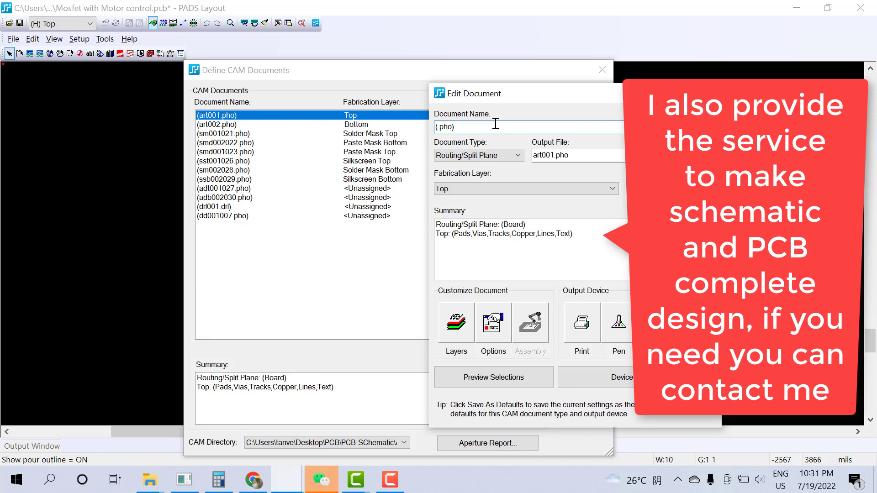
type("TOP")
left_click(608, 160)
key("Left")
key("Left")
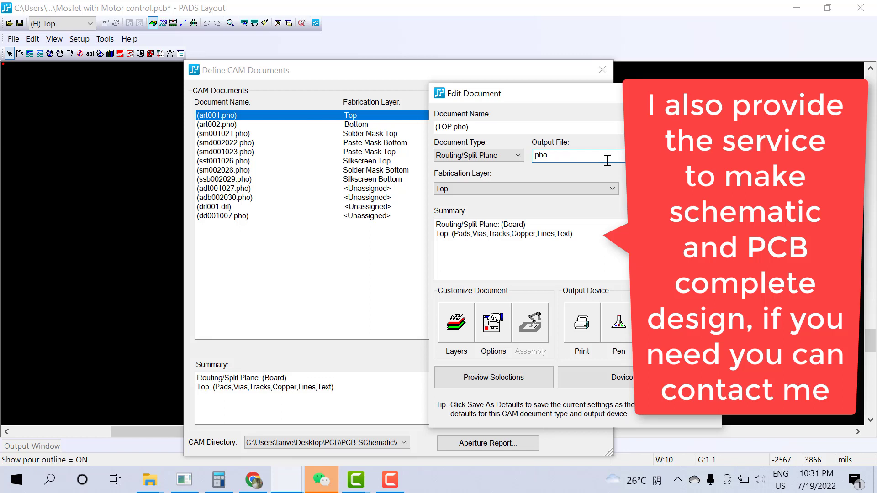
type("TOP")
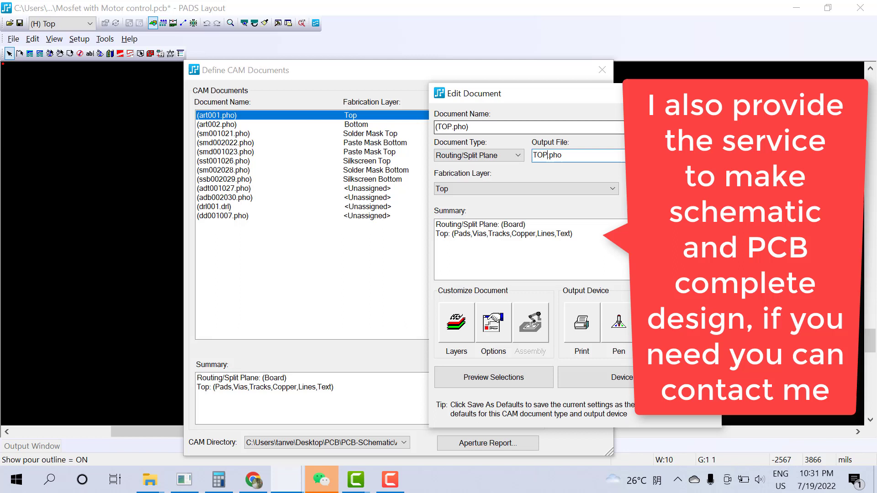
key("Return")
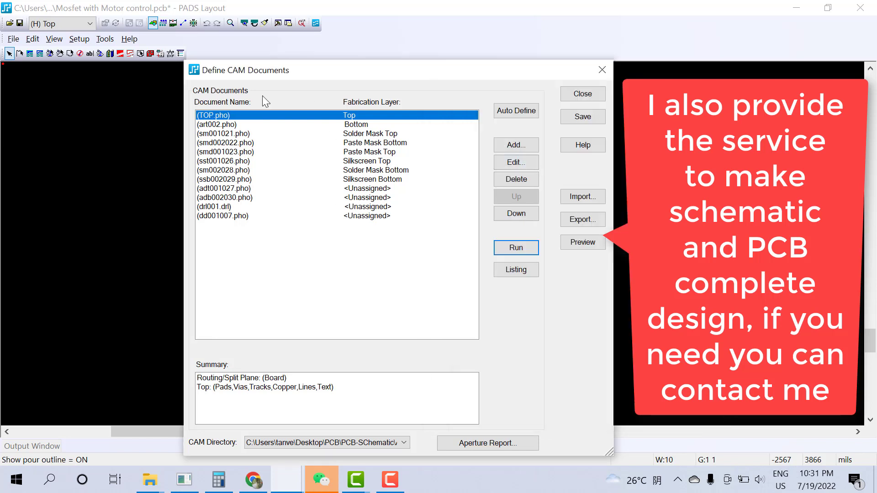
- Rename the art002 document to Bottom, with a matching Bottom output file name
double_click(240, 125)
left_click(487, 123)
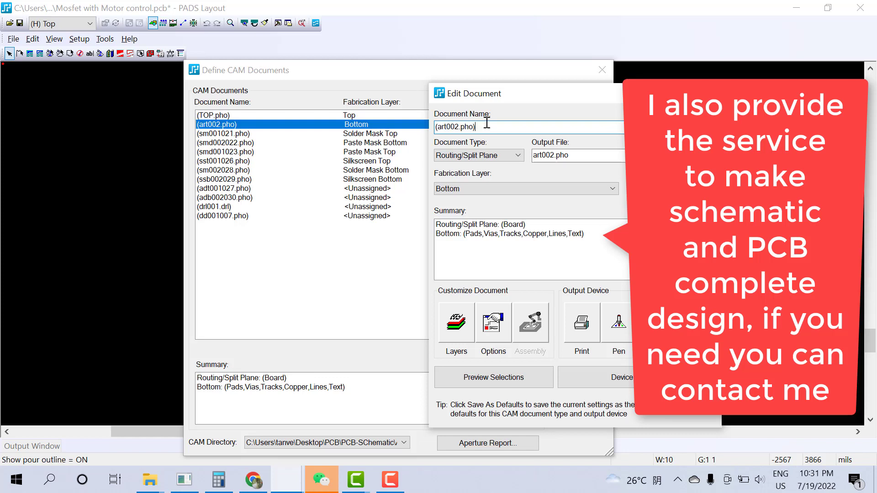
key("BackSpace")
key("BackSpace")
key("BackSpace")
key("BackSpace")
key("BackSpace")
type("Bottom")
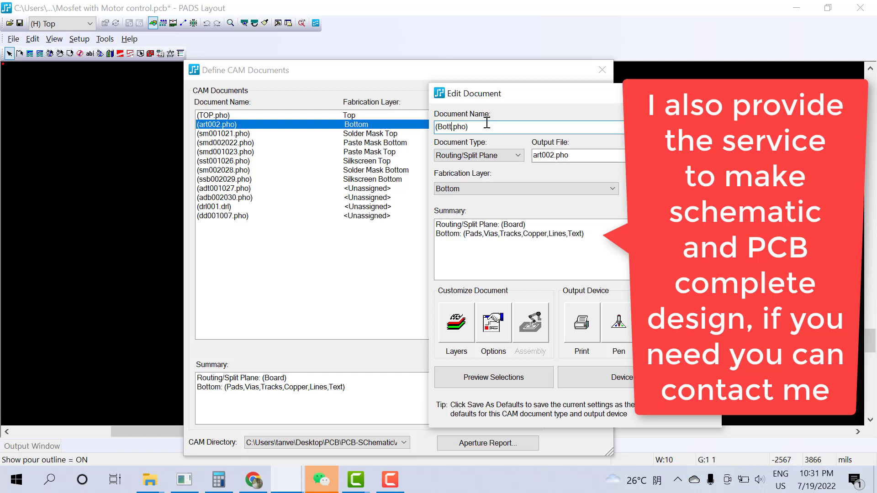
left_click(593, 159)
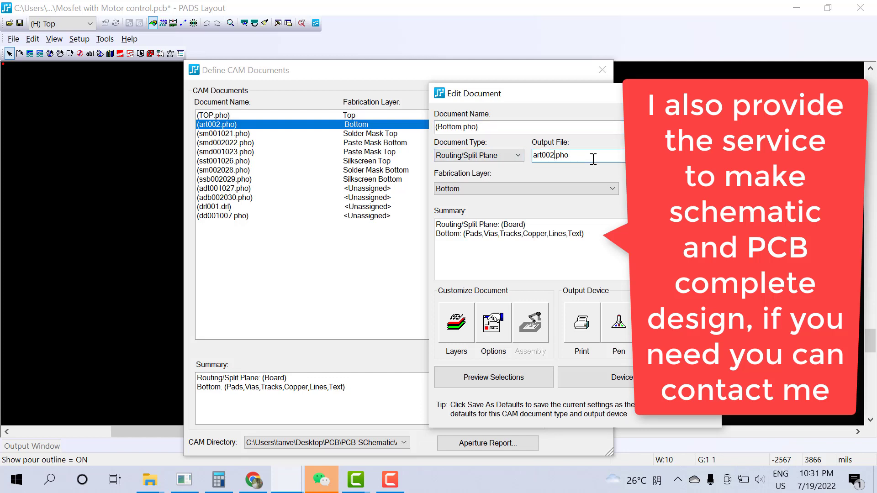
key("BackSpace")
key("BackSpace")
key("BackSpace")
key("BackSpace")
key("BackSpace")
type("BOt")
key("BackSpace")
key("BackSpace")
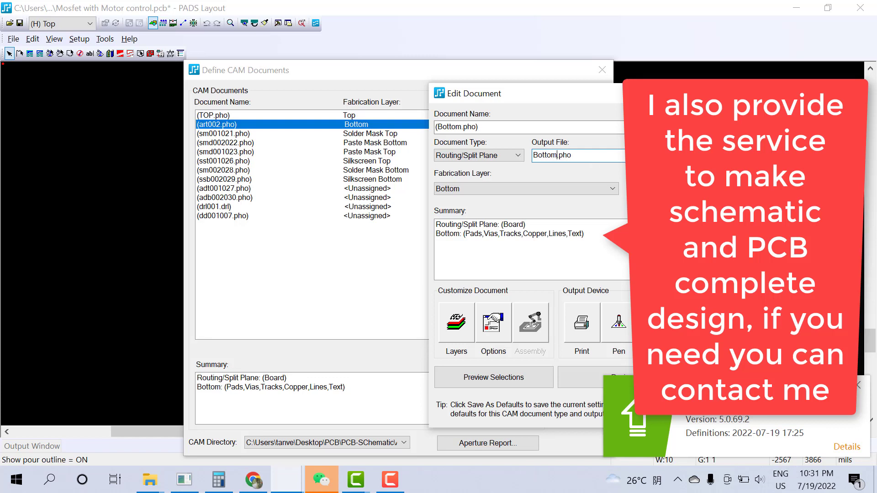
key("Return")
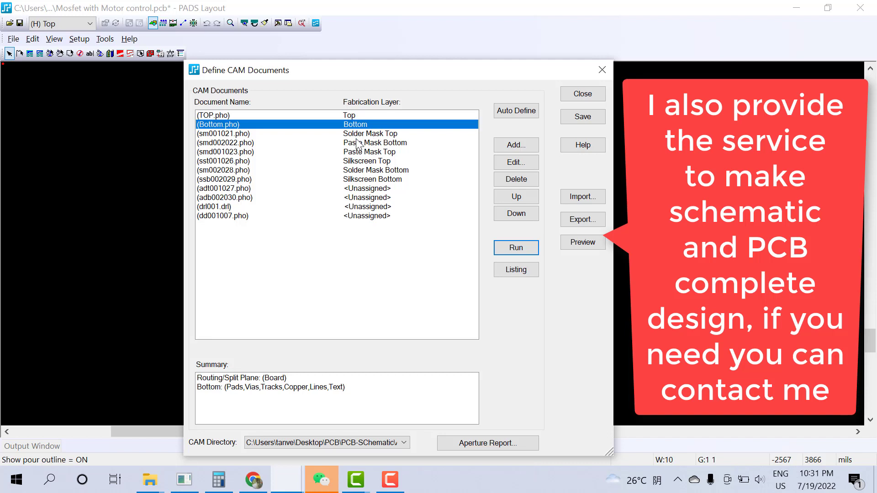
- Open the Solder Mask Top document and extend the CAM document selection
double_click(243, 136)
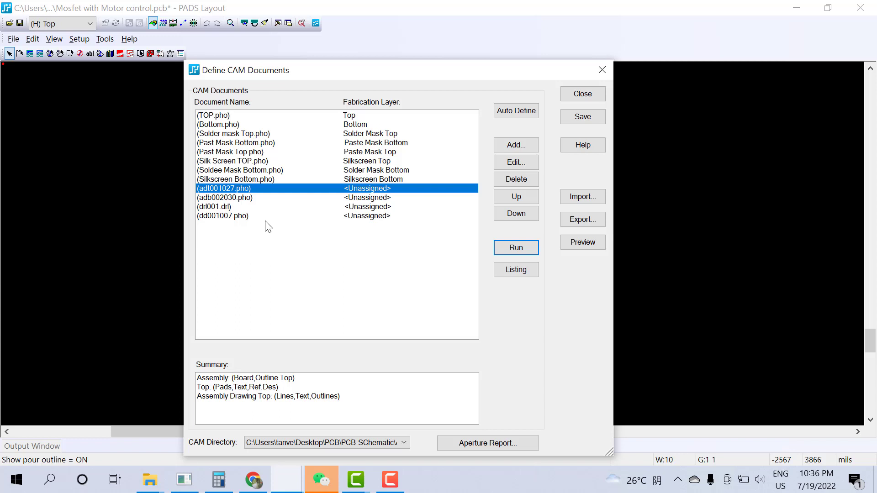
key("shift+Down")
key("shift+Down")
key("shift+Up")
key("shift+Up")
- Select all CAM documents and set the output directory to Desktop\Test Gerber
left_click_drag(231, 207, 220, 115)
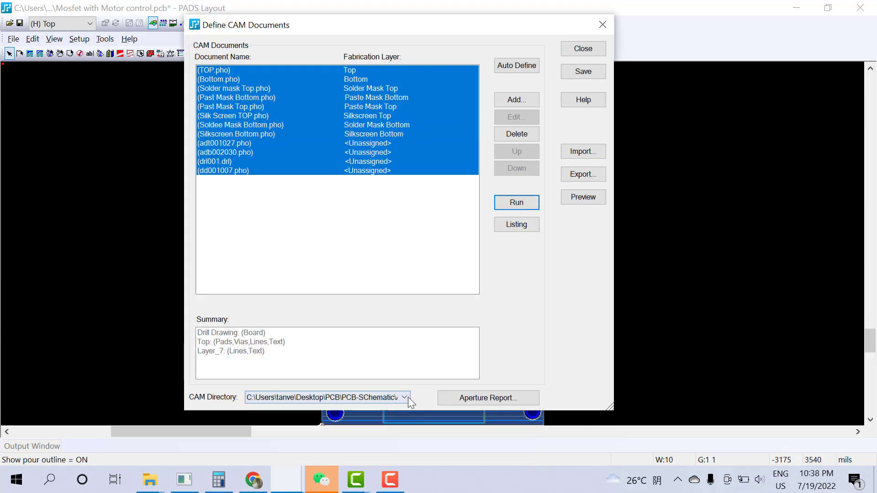
left_click(407, 397)
left_click(270, 386)
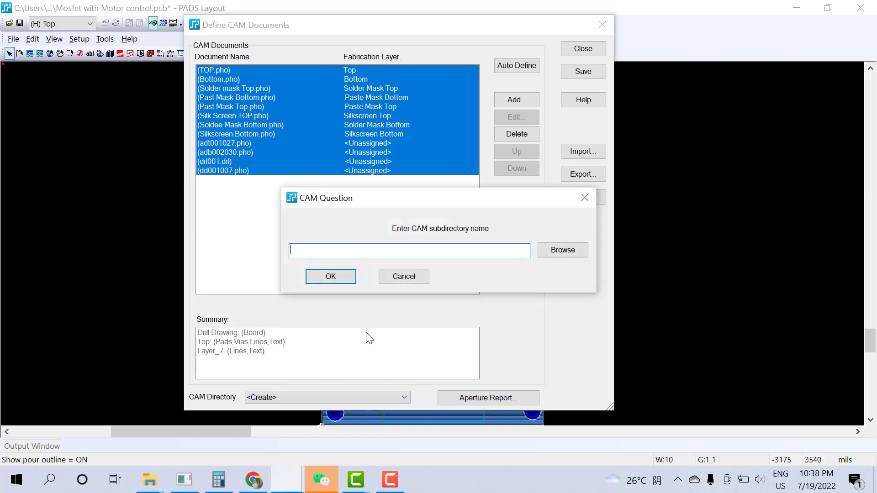
left_click(579, 250)
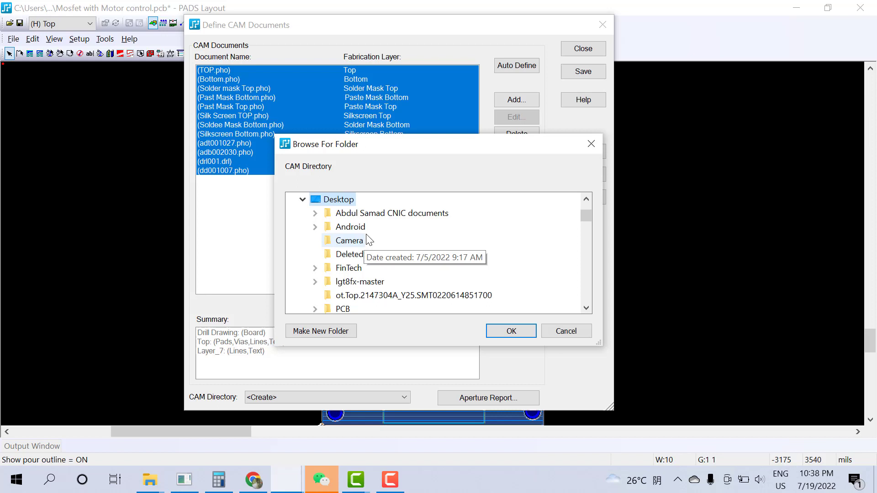
left_click(361, 241)
key("t")
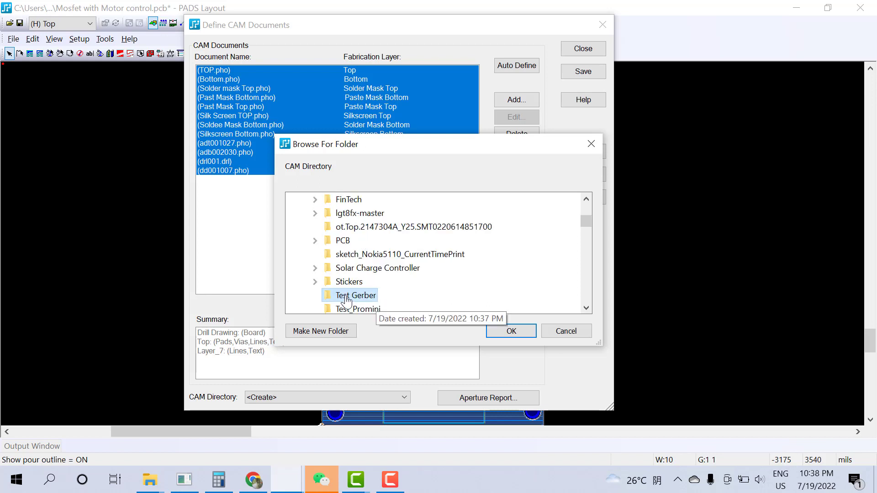
left_click(507, 330)
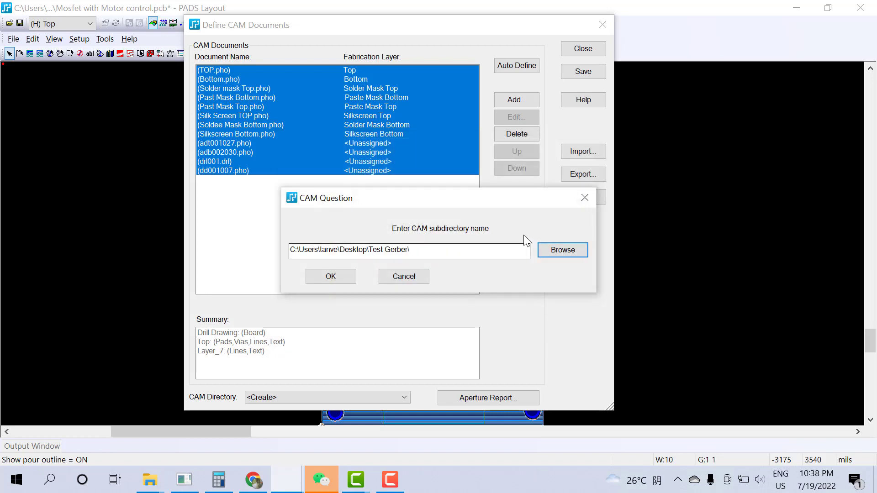
left_click(329, 275)
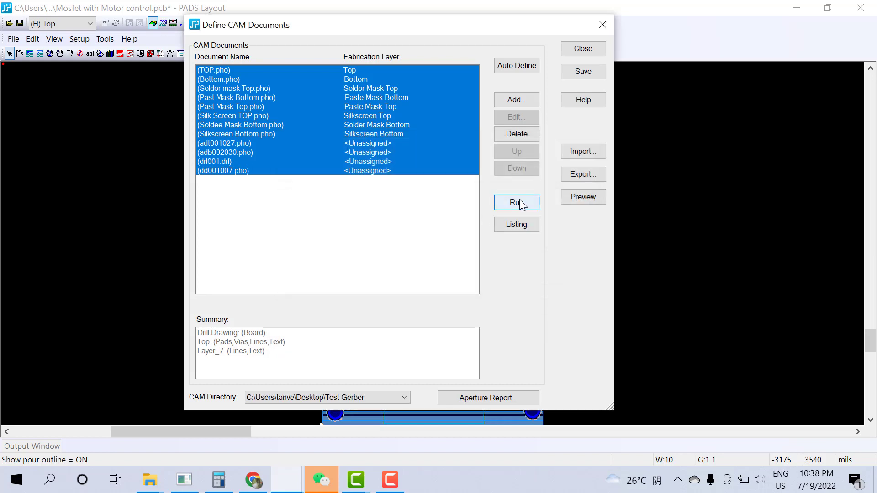
- Run all CAM outputs, dismiss the four drill symbol warnings, and save the CAM changes on close
left_click(520, 203)
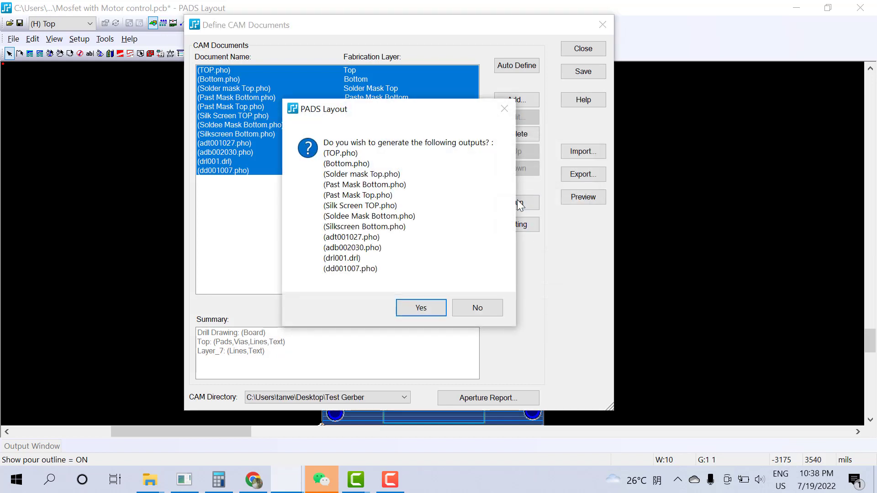
left_click(434, 309)
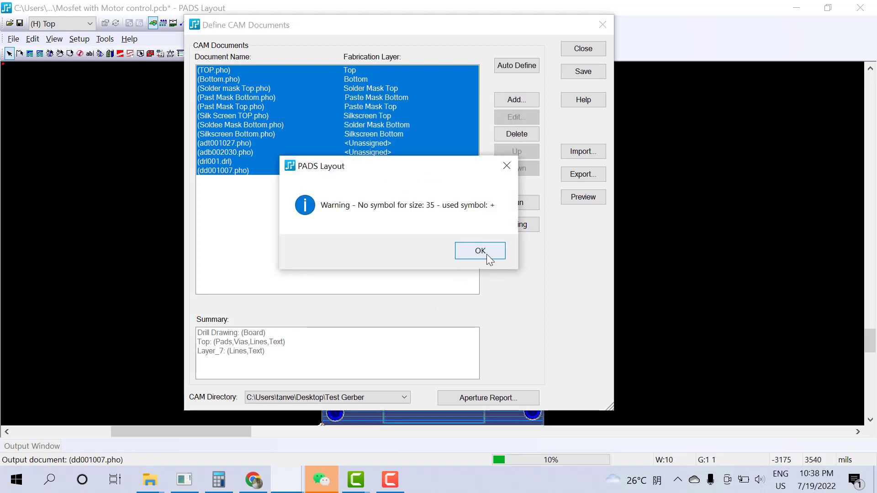
left_click(486, 254)
left_click(486, 255)
left_click(487, 256)
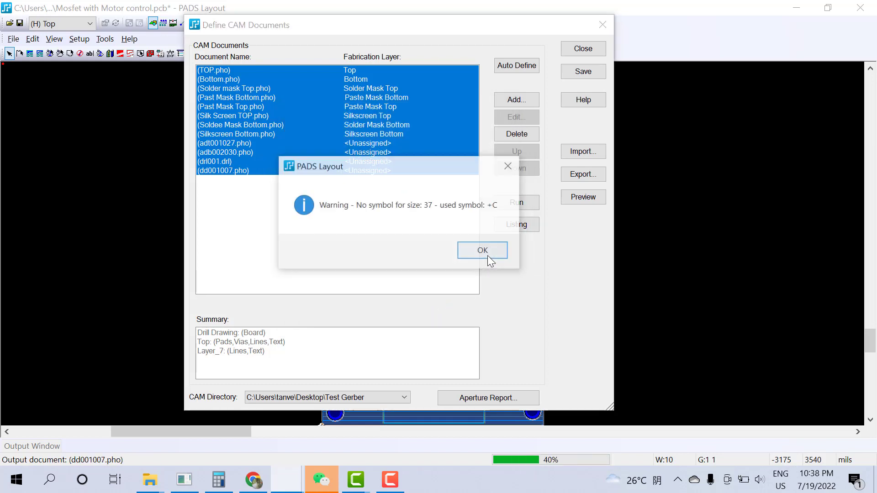
left_click(487, 256)
left_click(592, 51)
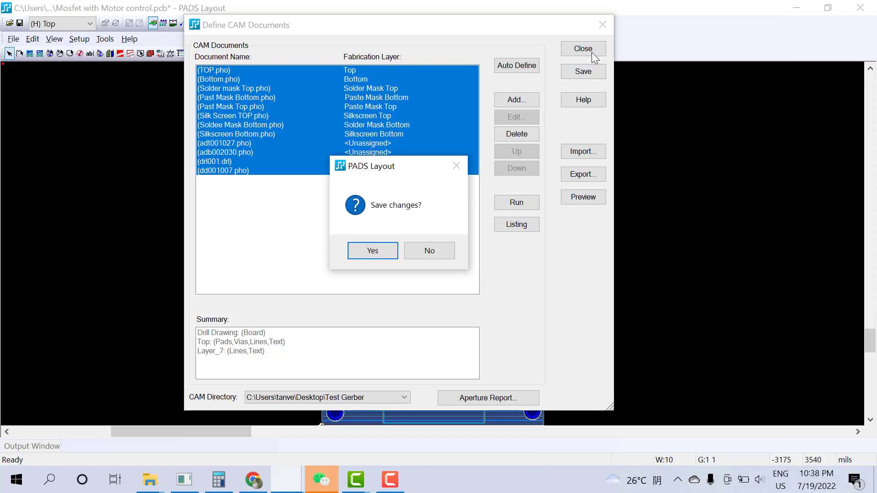
left_click(383, 250)
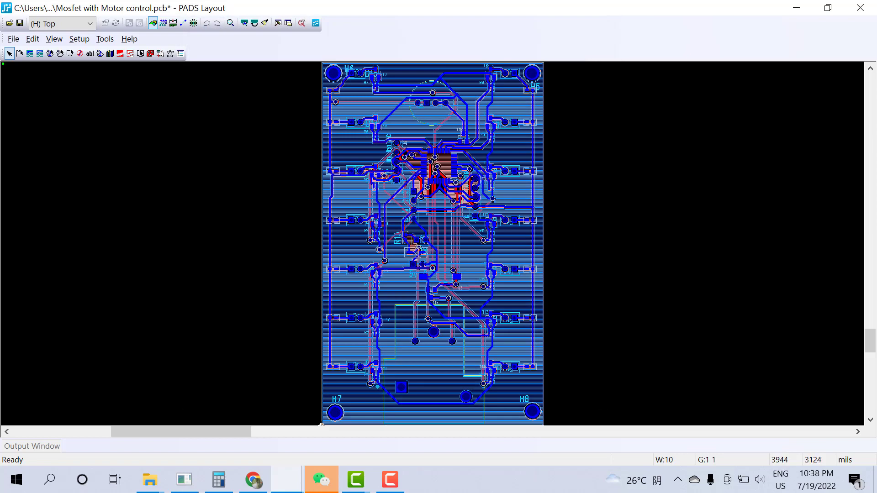
- In the Test Gerber folder, delete the .rep files and drl001.lst, from TOP.rep to Bottom.rep
left_click(797, 8)
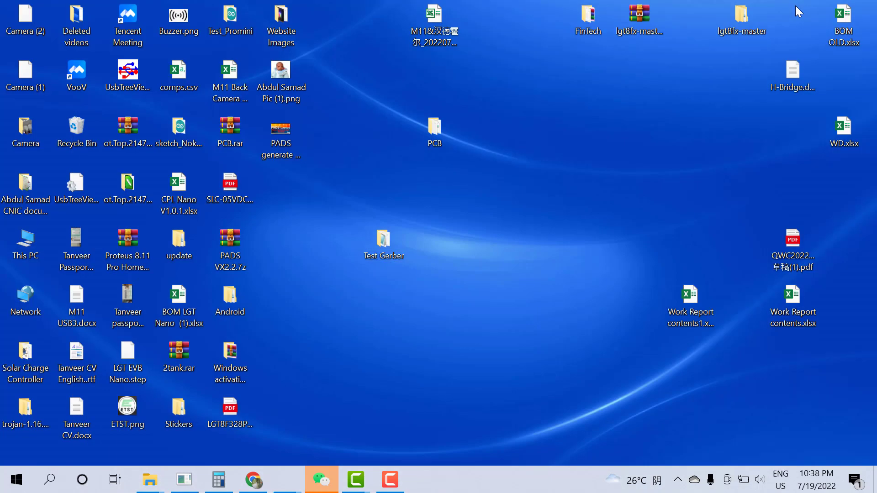
double_click(386, 234)
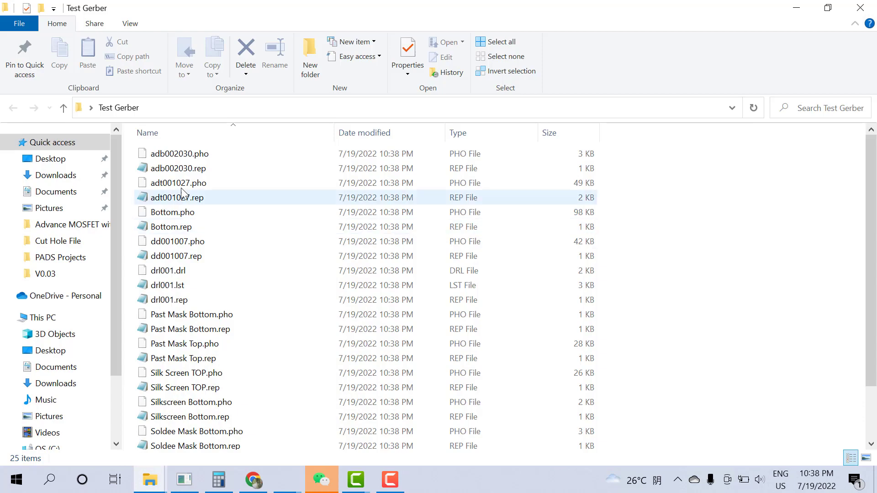
scroll(857, 206, "down", 2)
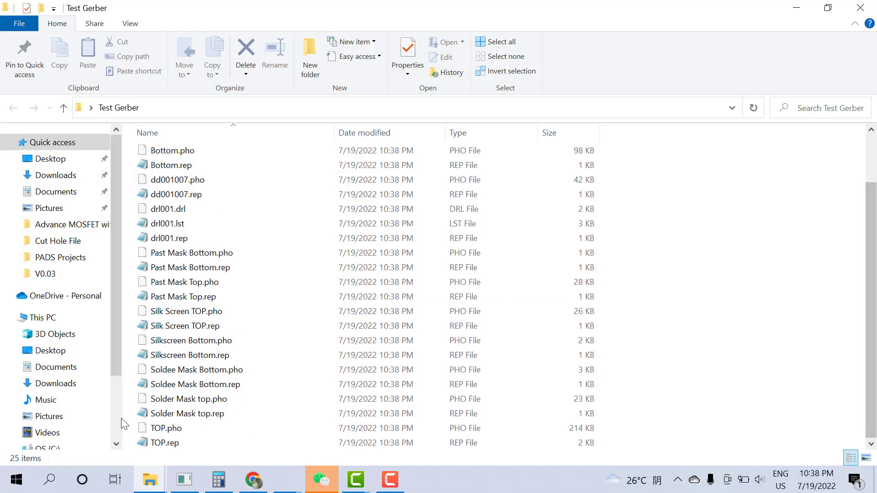
left_click(165, 442)
left_click(185, 414, "ctrl")
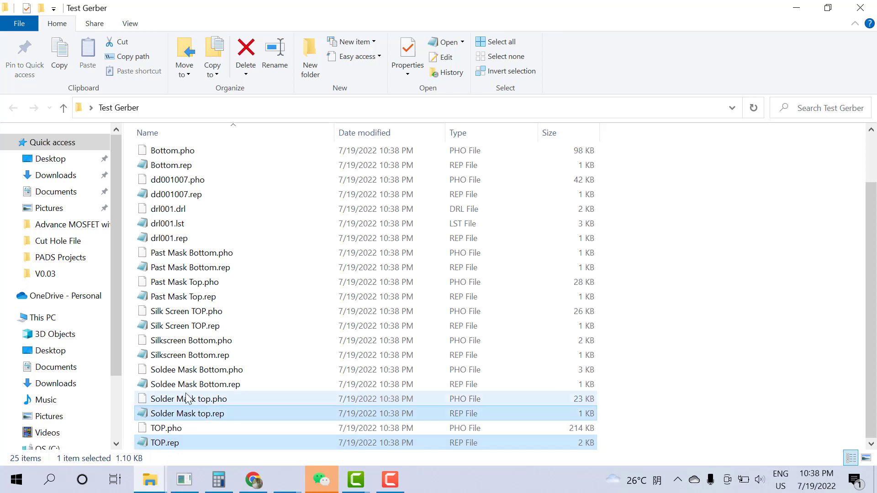
left_click(192, 384, "ctrl")
left_click(203, 354, "ctrl")
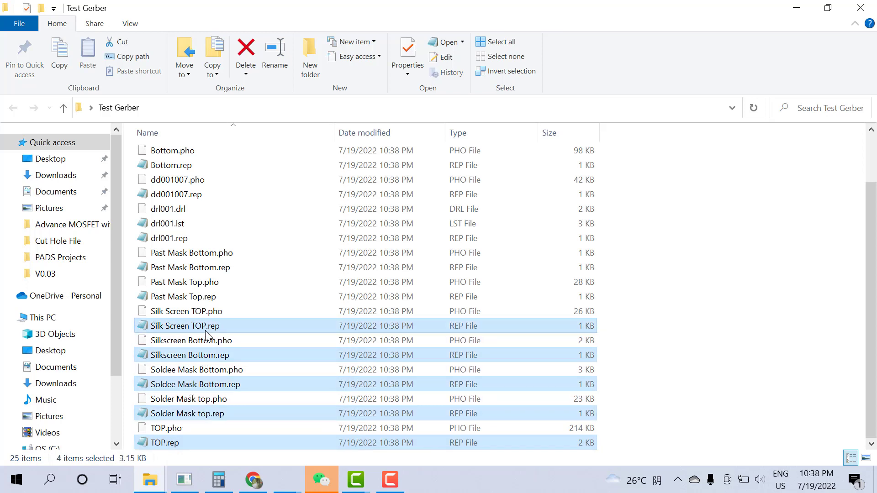
left_click(208, 326, "ctrl")
left_click(209, 298, "ctrl")
left_click(210, 269, "ctrl")
left_click(183, 237, "ctrl")
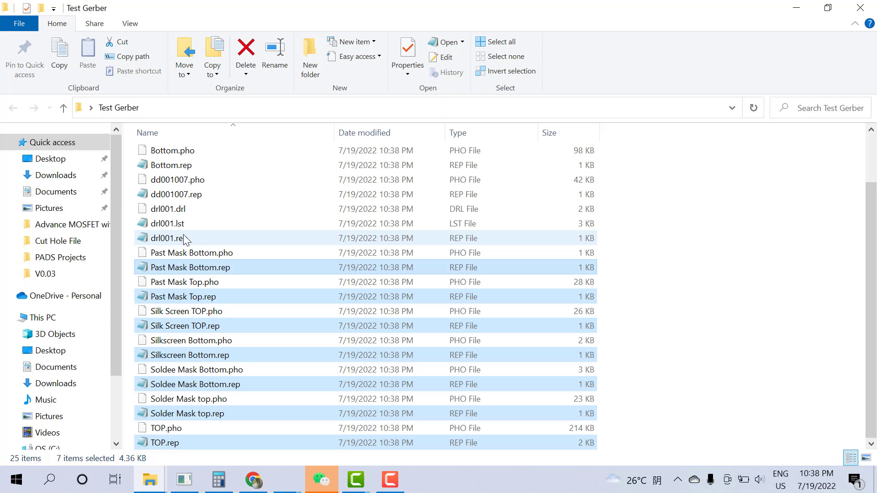
left_click(184, 225, "ctrl")
left_click(189, 194, "ctrl")
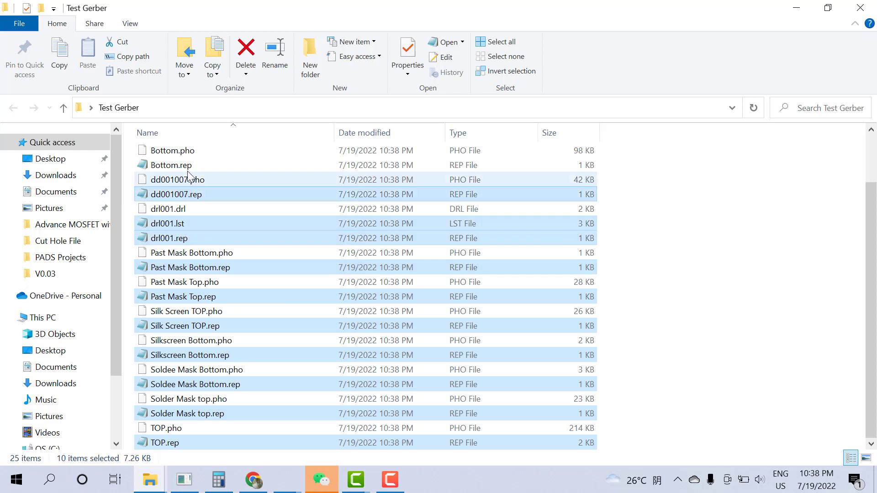
left_click(189, 165, "ctrl")
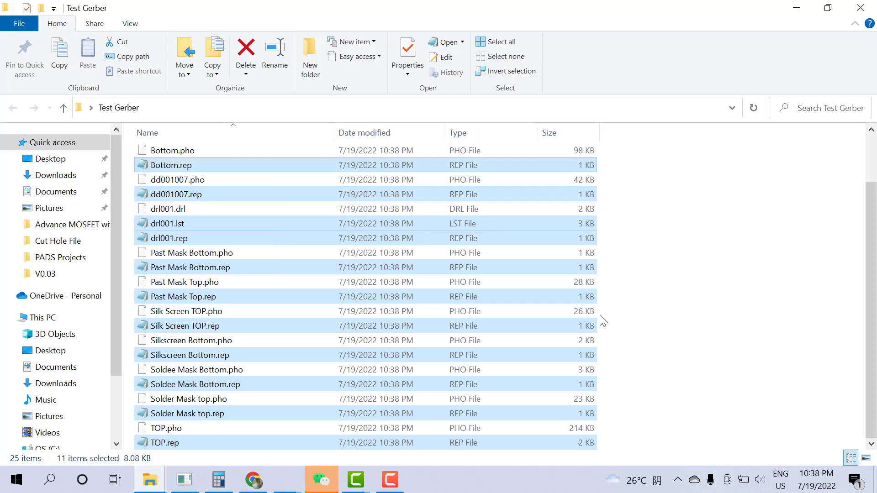
key("Delete")
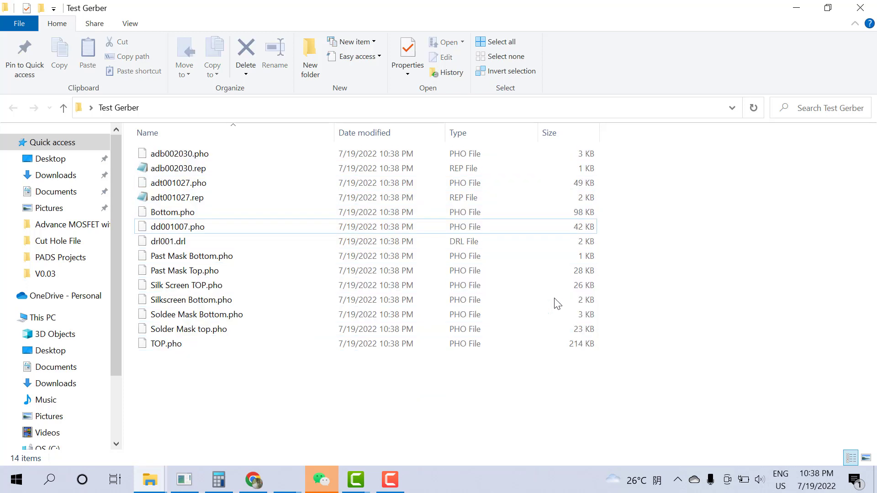
- Delete the remaining adt001027.rep and adb002030.rep files and close the folder window
left_click(220, 198)
left_click(219, 167, "ctrl")
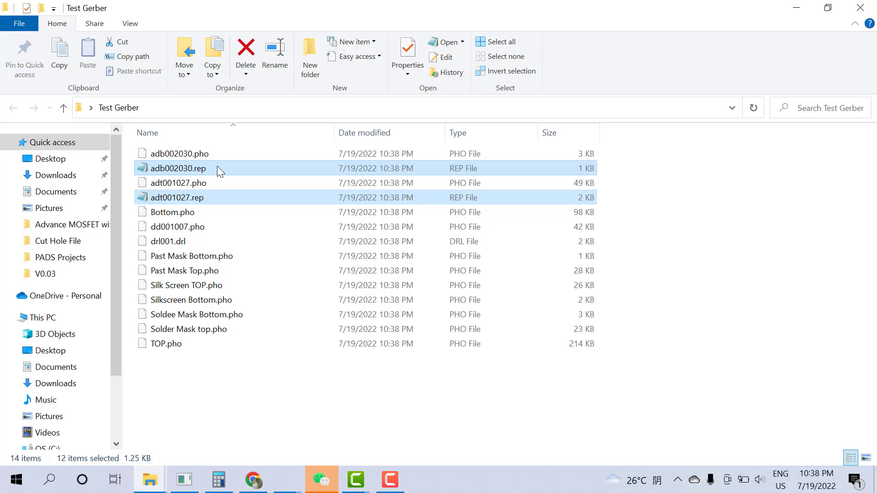
key("Delete")
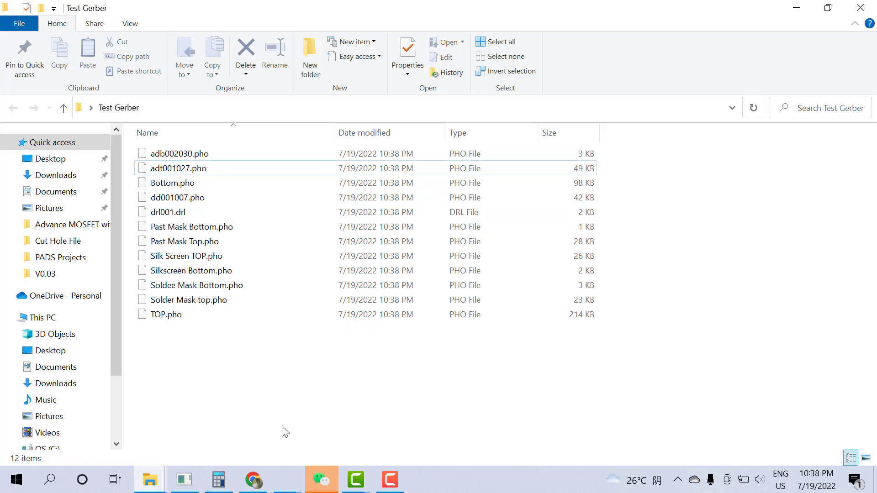
left_click(861, 9)
- Use Add to archive on the Test Gerber folder to create Test Gerber.rar, then switch to Chrome
right_click(374, 234)
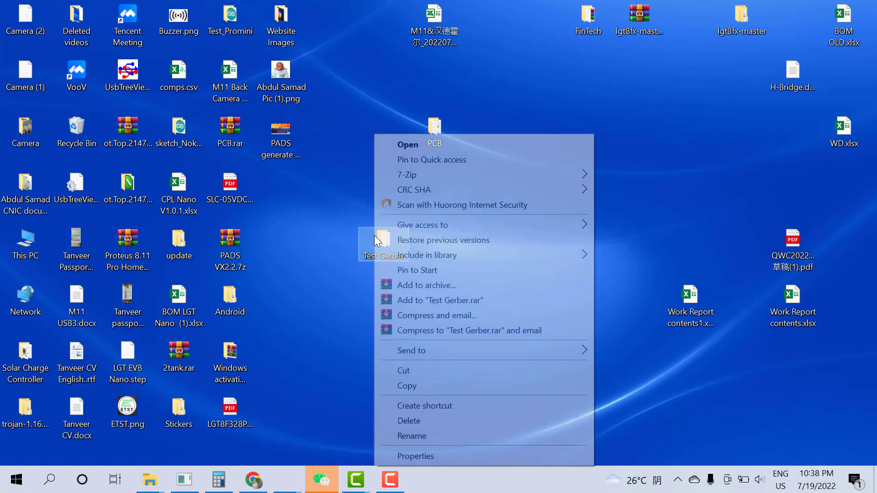
left_click(452, 285)
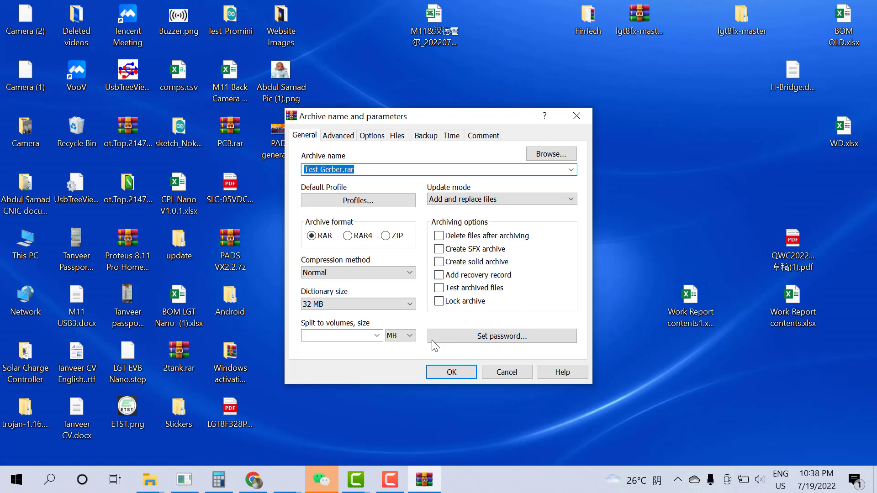
left_click(453, 377)
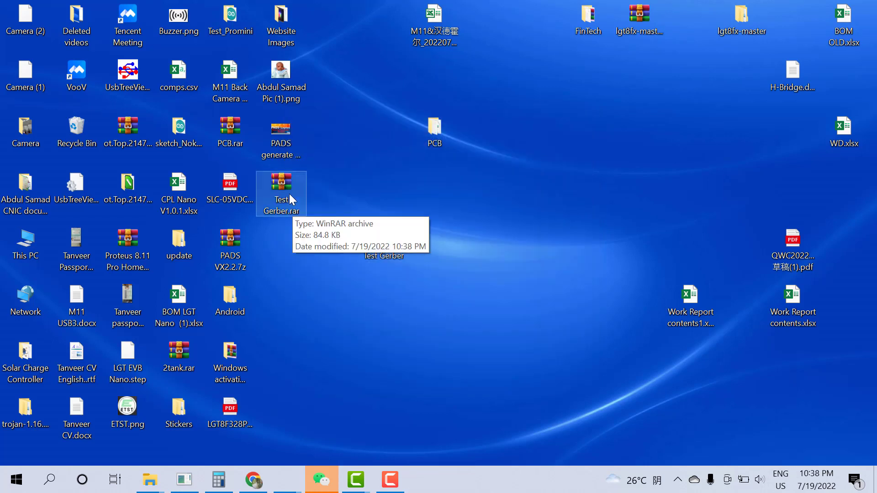
left_click(252, 480)
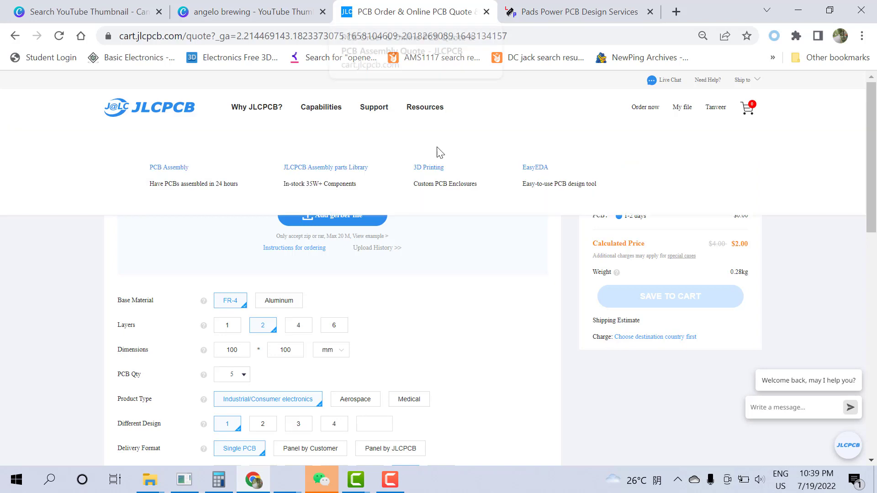
- Upload Test Gerber.rar from the Desktop through Add gerber file
left_click(335, 221)
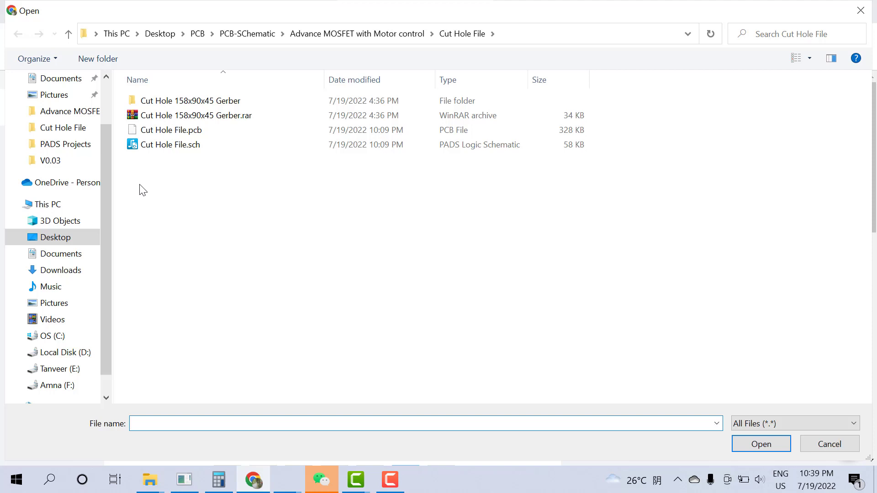
left_click(53, 238)
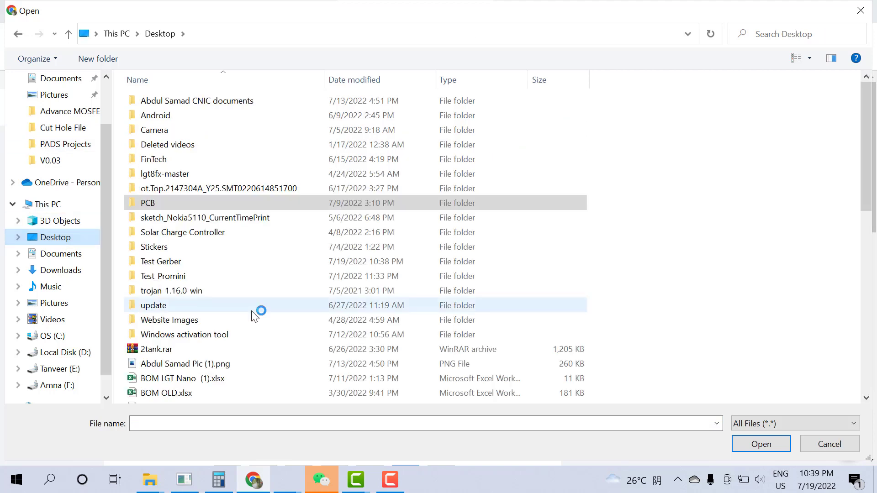
type("tanveer")
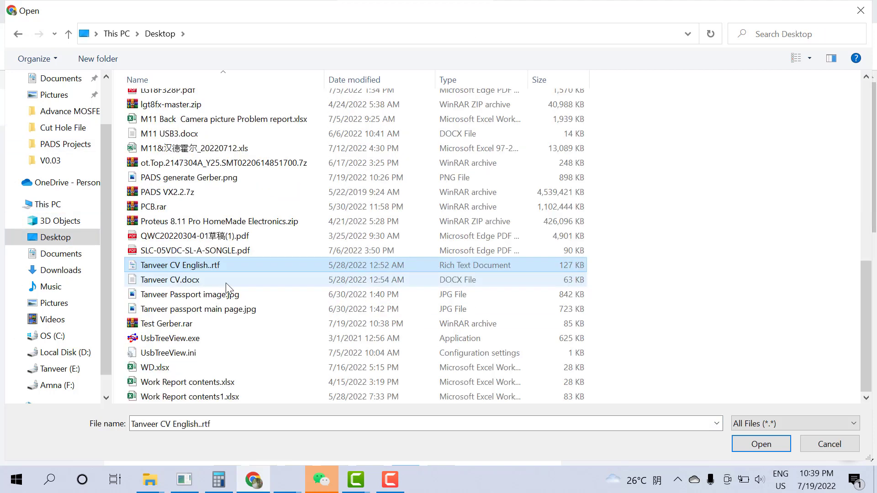
left_click(192, 323)
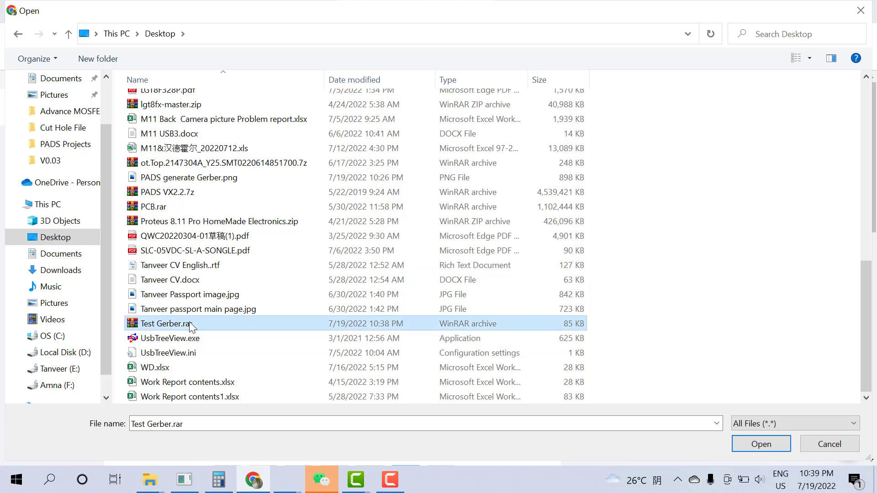
left_click(753, 447)
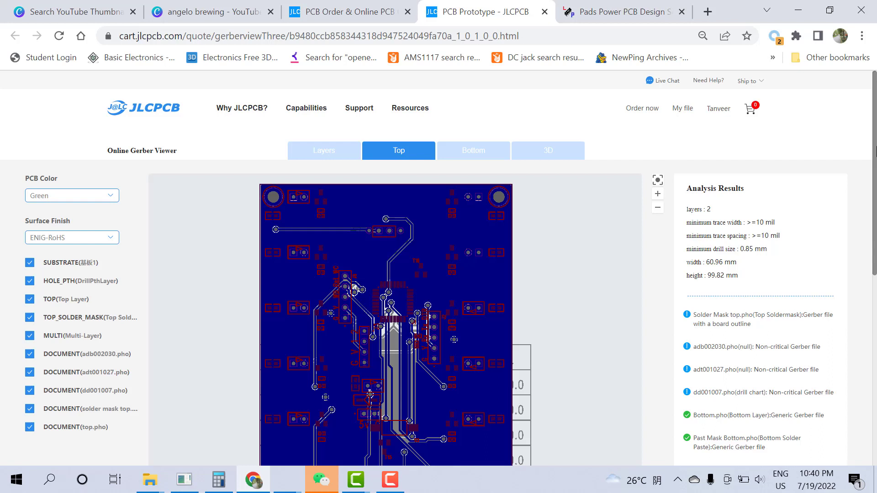
- Scroll through the analysis results, view the Bottom side, then switch to the Layers view
left_click_drag(874, 142, 875, 219)
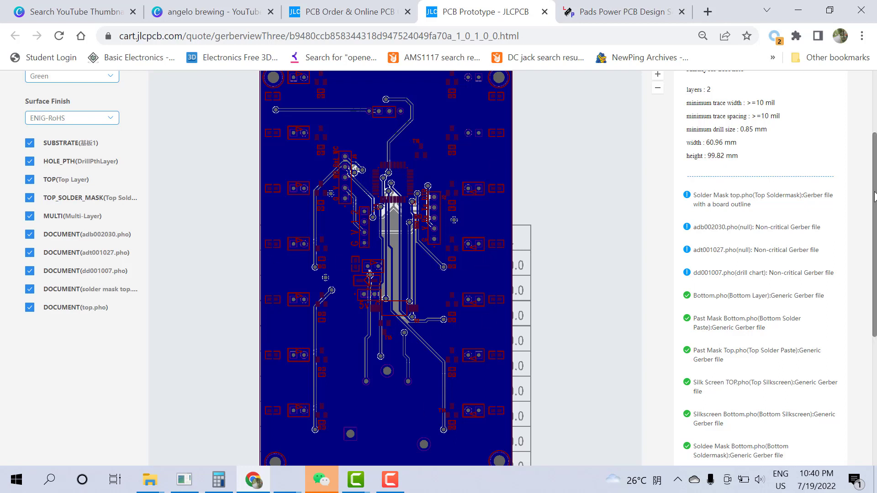
left_click_drag(875, 196, 860, 123)
scroll(658, 133, "down", 1)
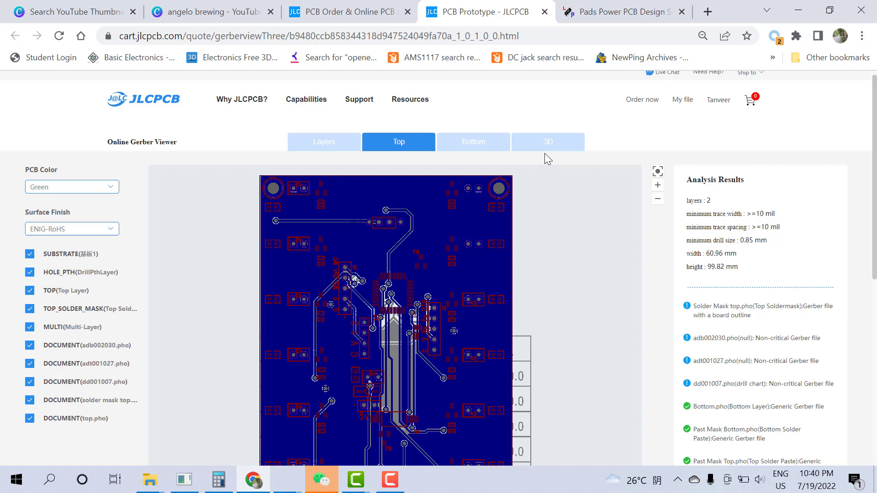
left_click(483, 149)
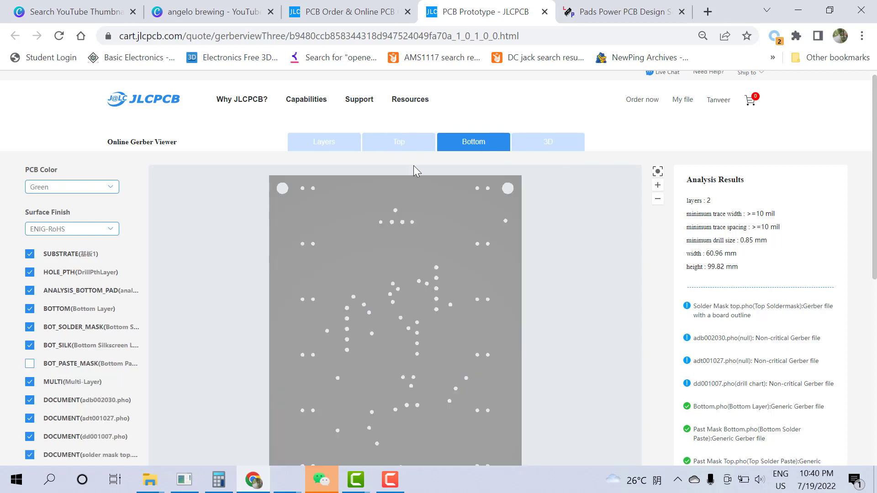
left_click(331, 150)
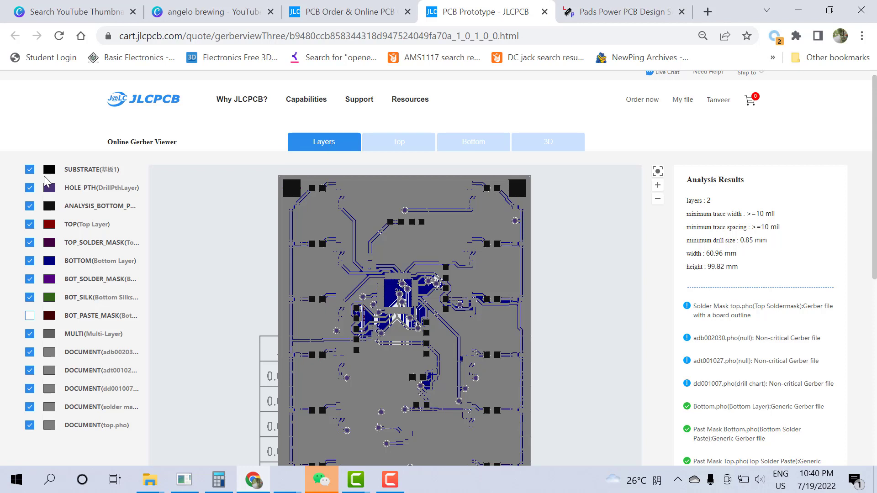
- Hide all fourteen layers, from SUBSTRATE and HOLE_PTH through the top.pho document layer
left_click(30, 171)
left_click(30, 187)
left_click(30, 206)
left_click(30, 225)
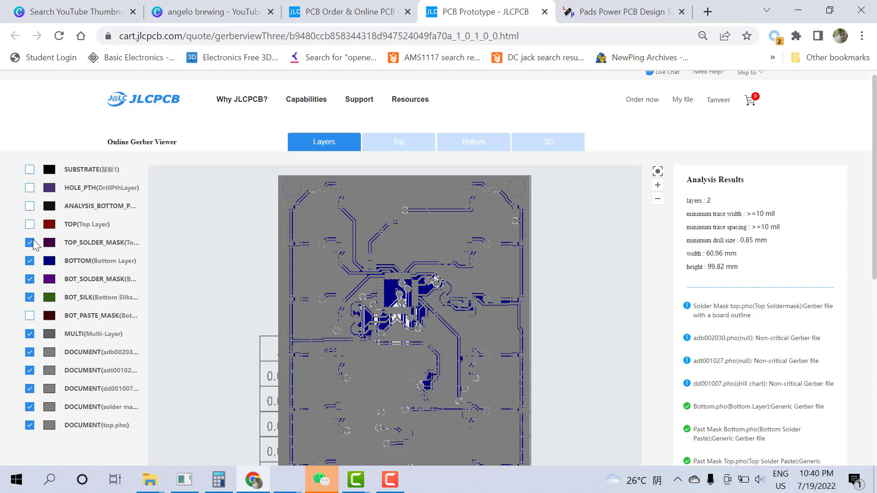
left_click(30, 242)
left_click(30, 261)
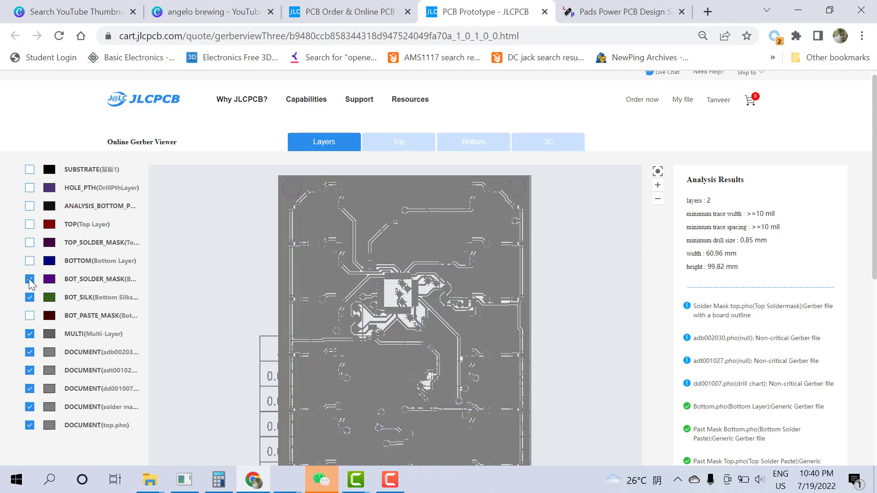
left_click(29, 279)
left_click(29, 297)
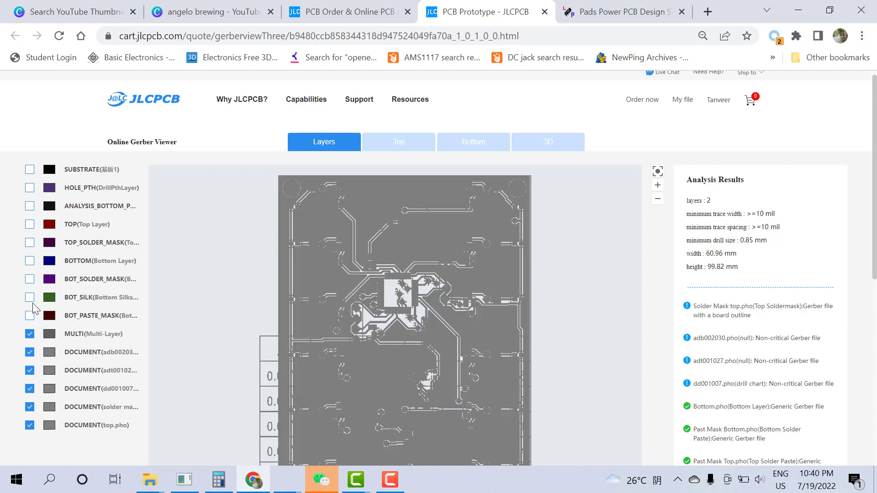
left_click(30, 334)
left_click(32, 353)
left_click(26, 372)
left_click(30, 389)
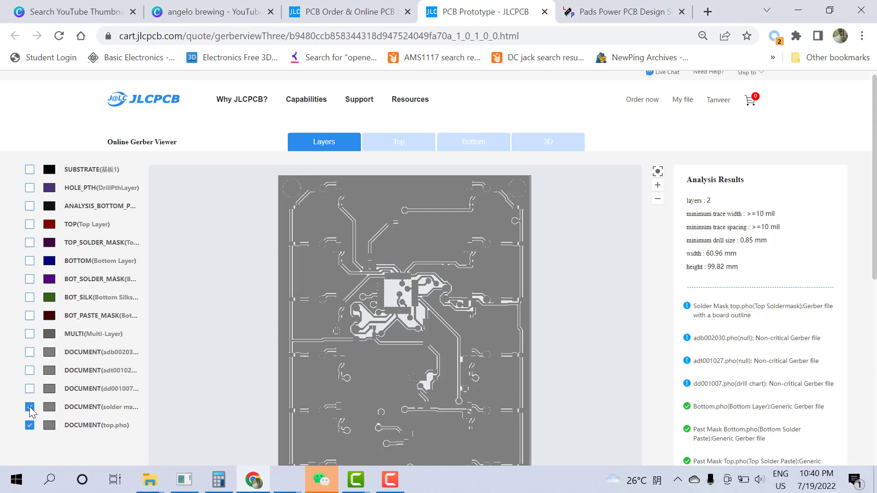
left_click(30, 407)
left_click(30, 425)
- Preview top.pho and the solder mask individually, then show only the dd001007 drill chart
left_click(28, 425)
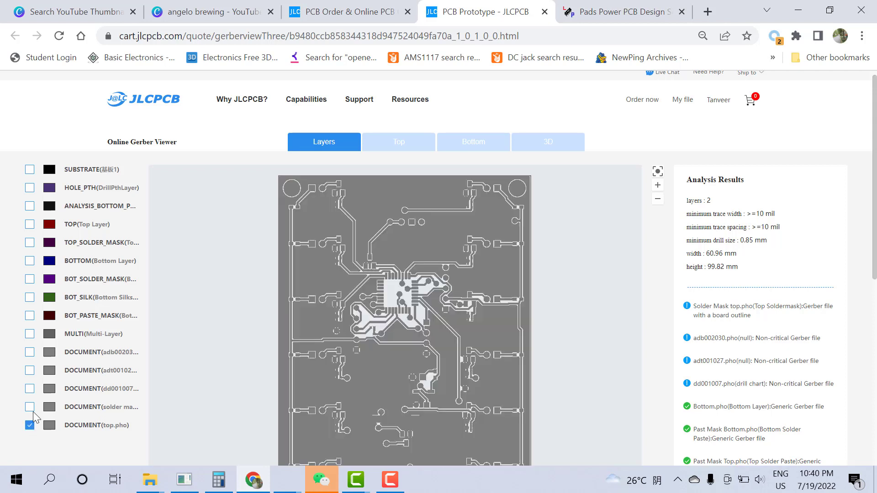
left_click(30, 425)
left_click(30, 407)
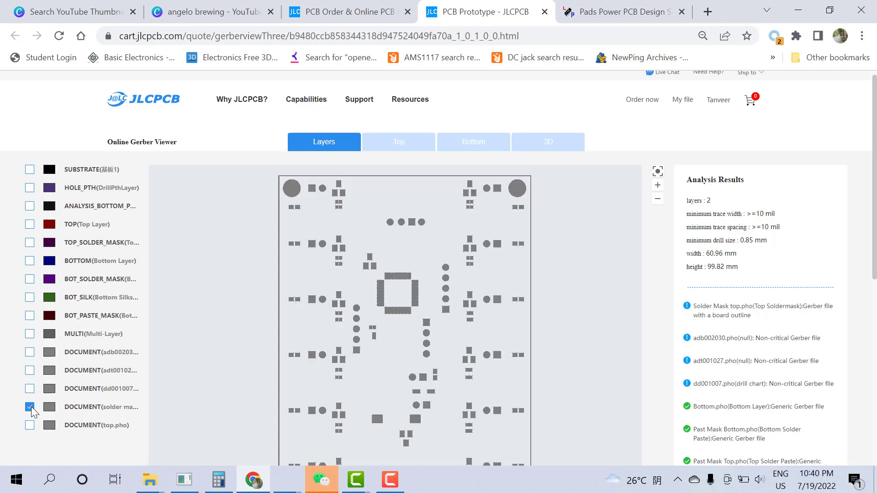
left_click(30, 407)
left_click(31, 390)
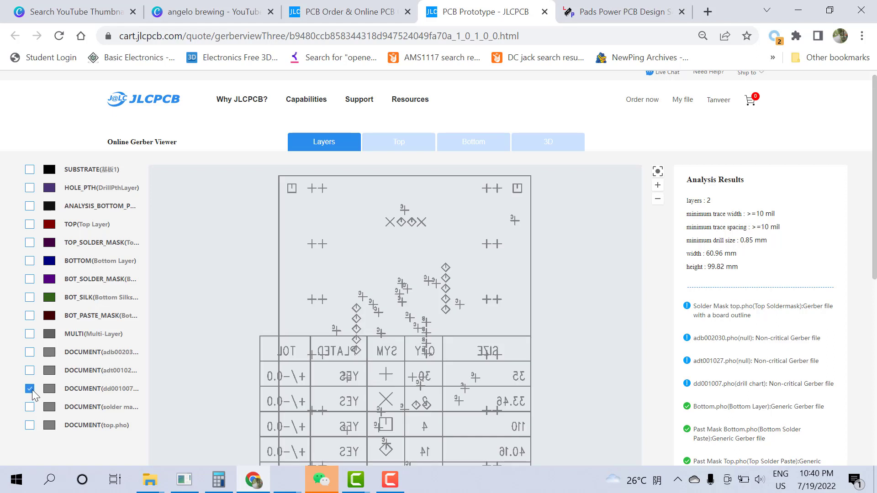